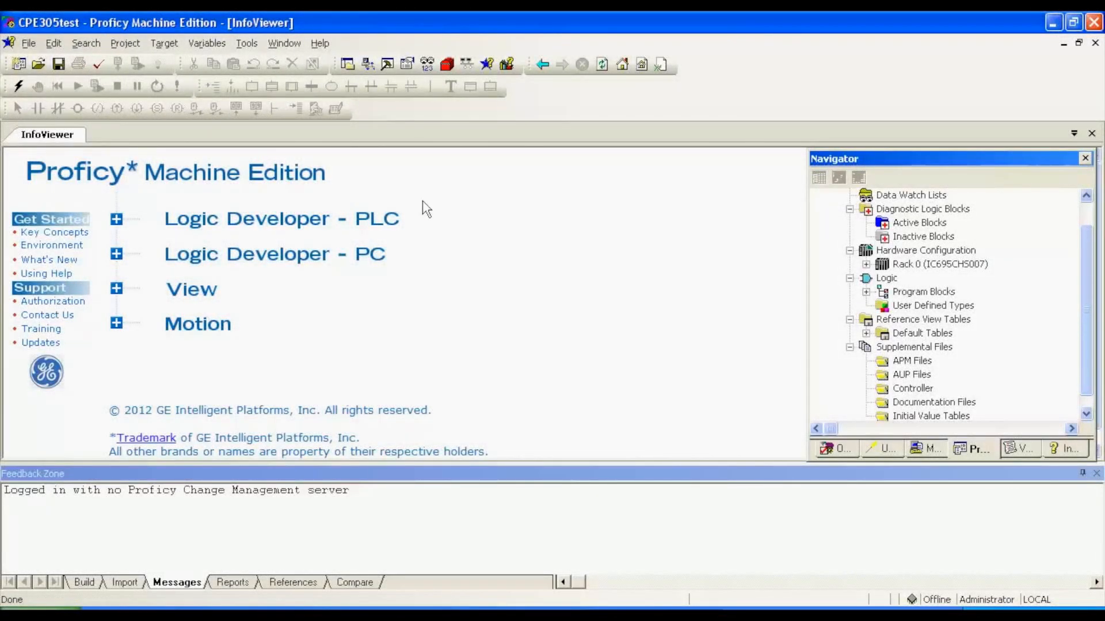
- Expand Rack 0 and the IC695CPE305 slot to reach its Ethernet port (IP 192.168.1.219)
{"action": "left_click", "coordinate": [866, 264]}
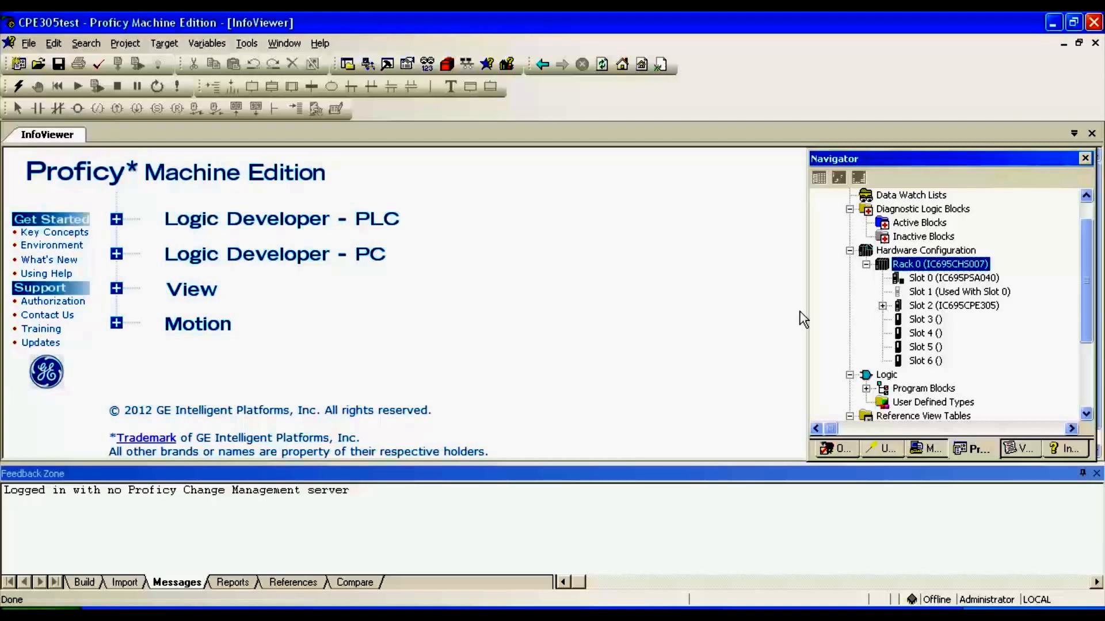
{"action": "left_click", "coordinate": [882, 307]}
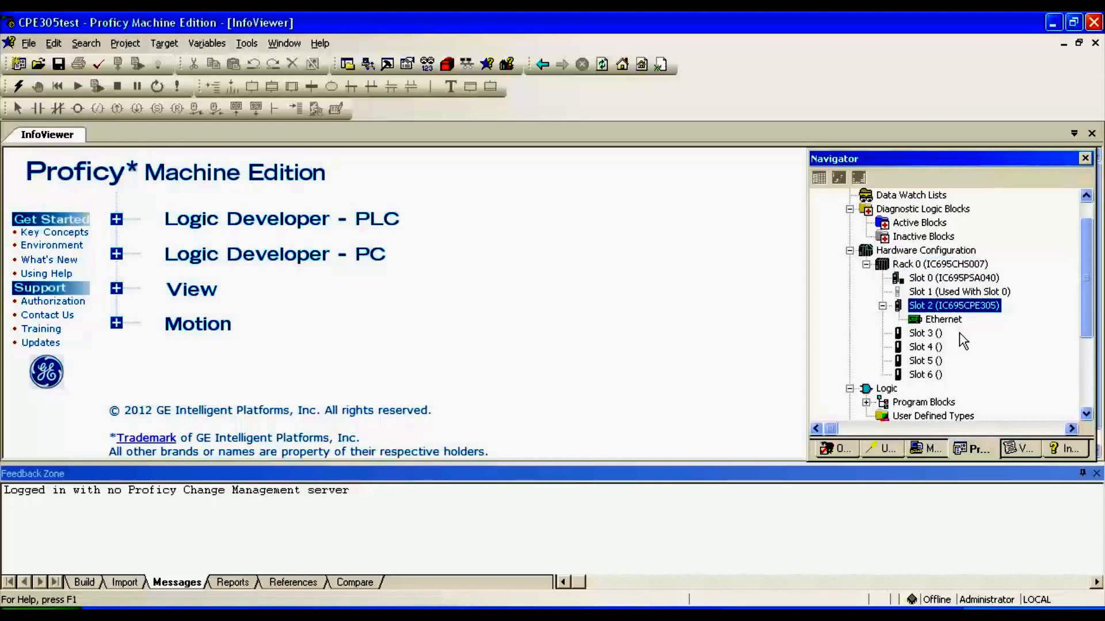
{"action": "double_click", "coordinate": [932, 321]}
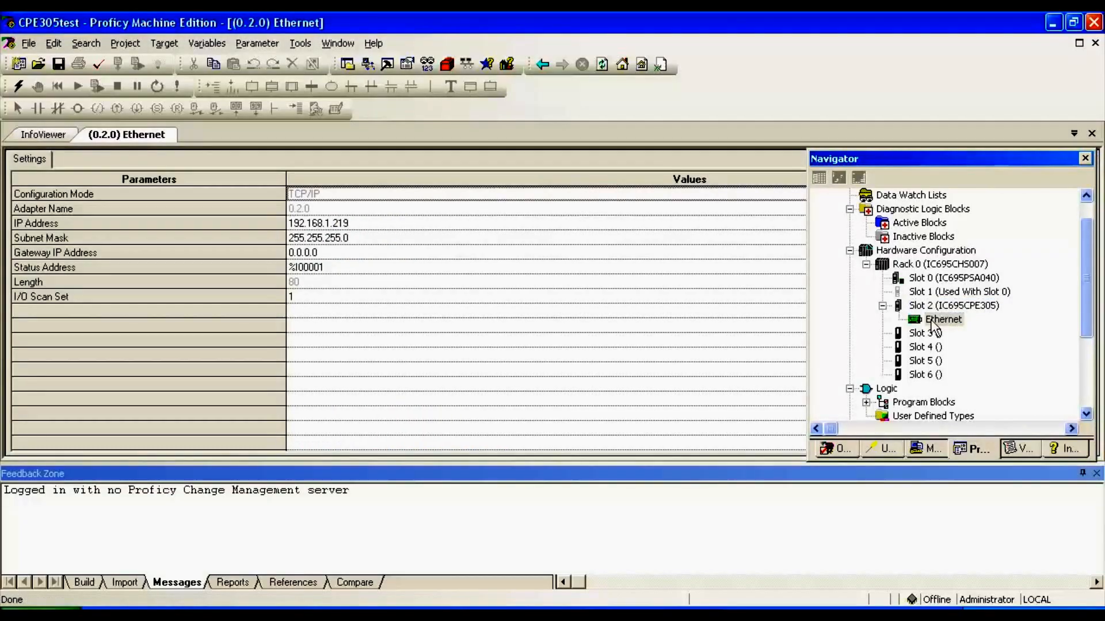
{"action": "right_click", "coordinate": [932, 323]}
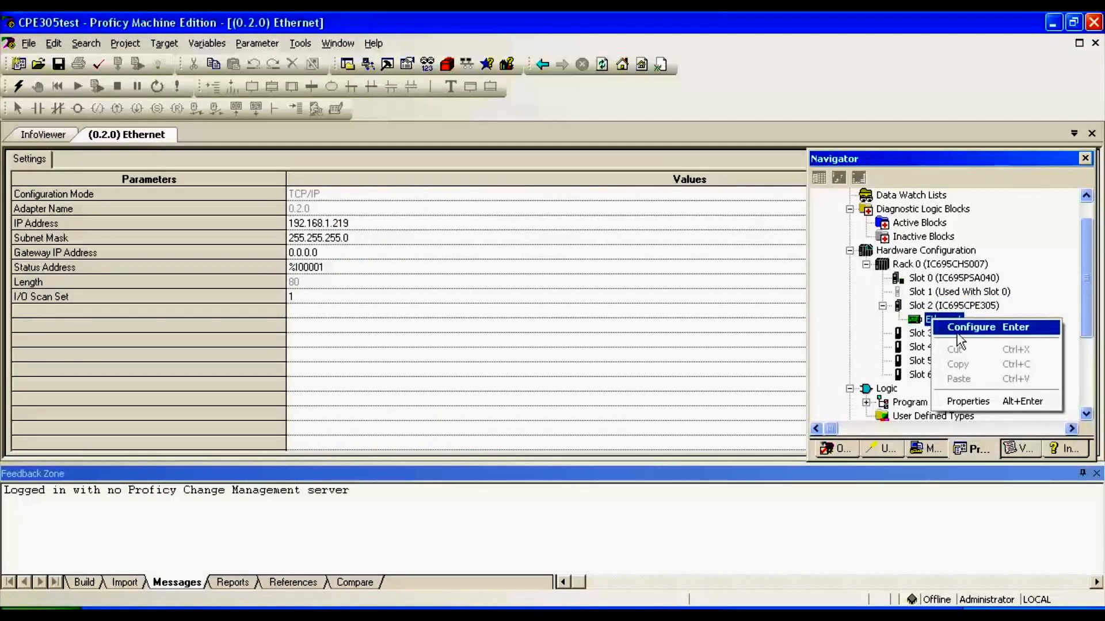
{"action": "left_click", "coordinate": [582, 253]}
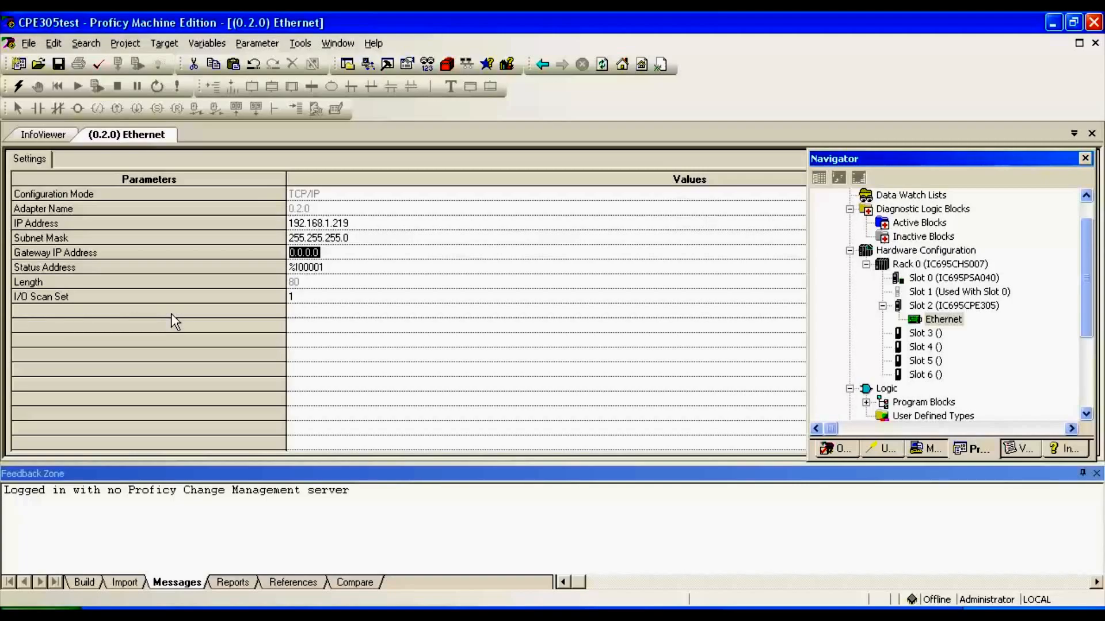
{"action": "left_click", "coordinate": [171, 313]}
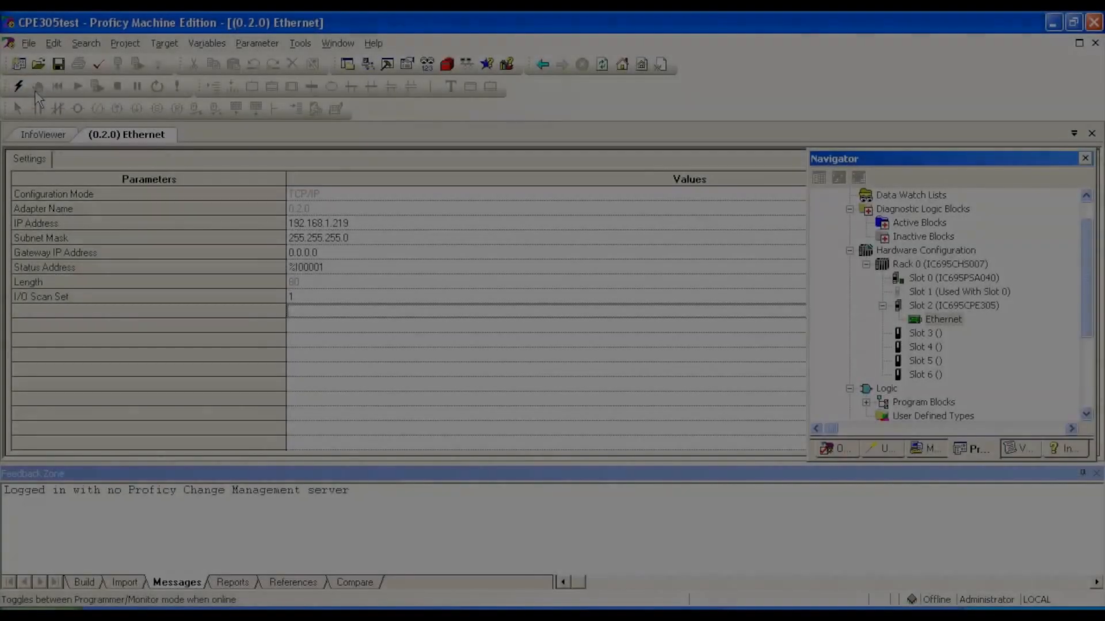
- Go online with the controller and switch the session to Programmer mode
{"action": "left_click", "coordinate": [19, 86]}
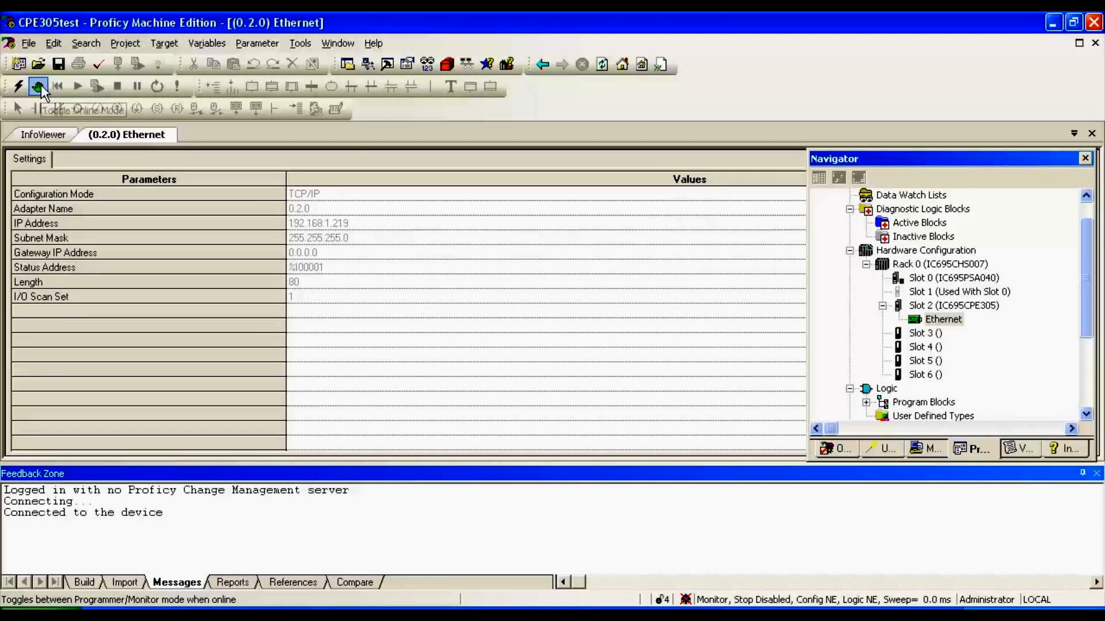
{"action": "left_click", "coordinate": [40, 85]}
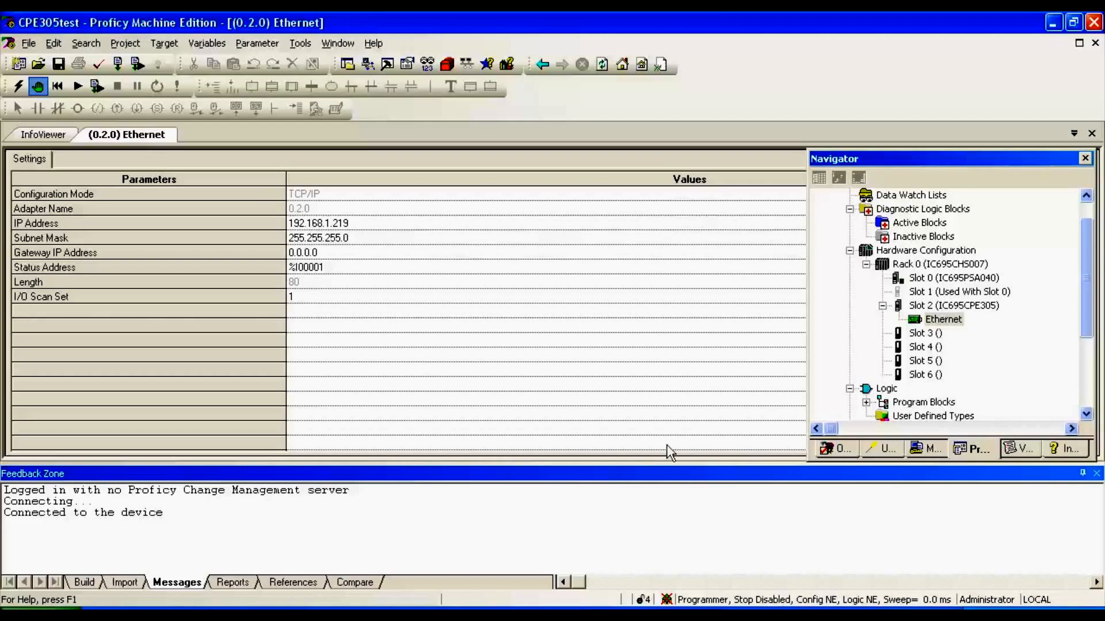
- Clear the Controller Fault Table and IO Fault Table via Target > Online Commands > Clear, confirming Yes
{"action": "left_click", "coordinate": [166, 44]}
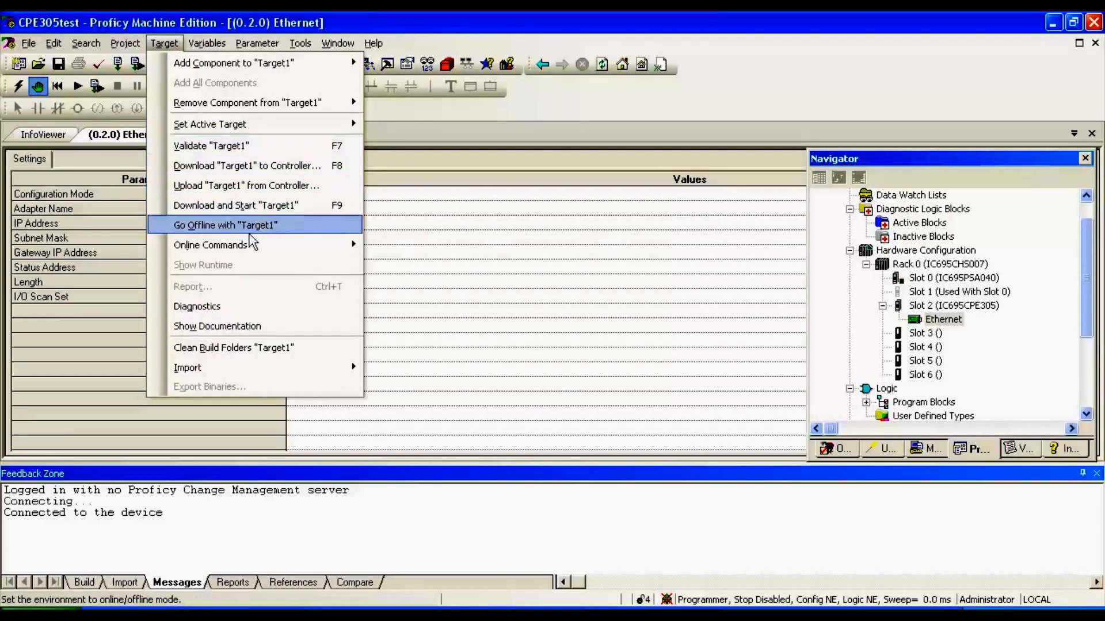
{"action": "mouse_move", "coordinate": [211, 246]}
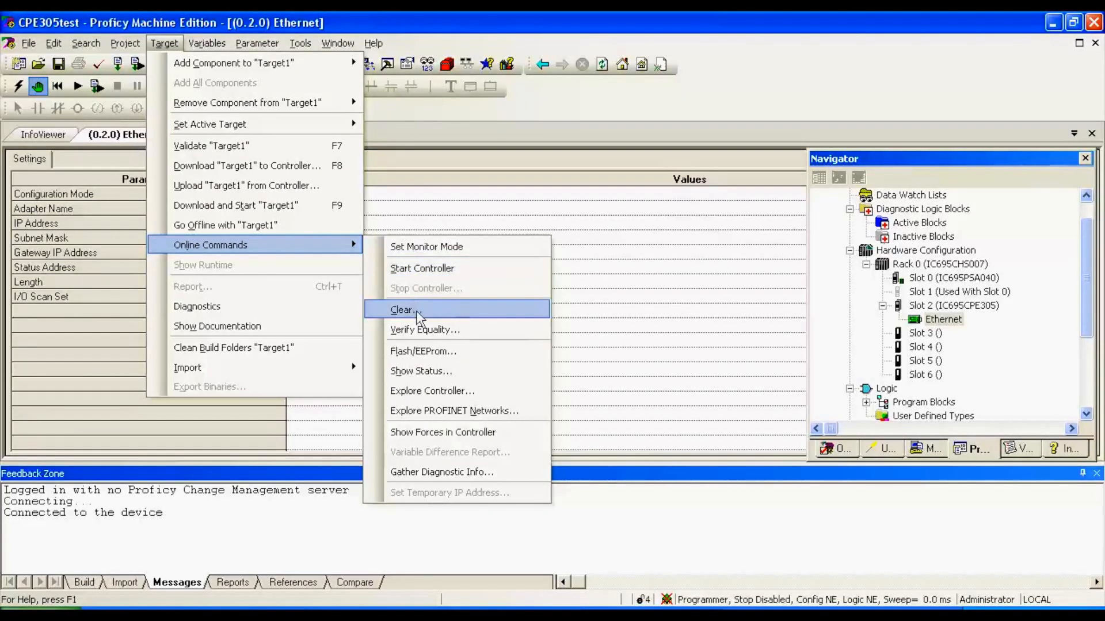
{"action": "left_click", "coordinate": [418, 311]}
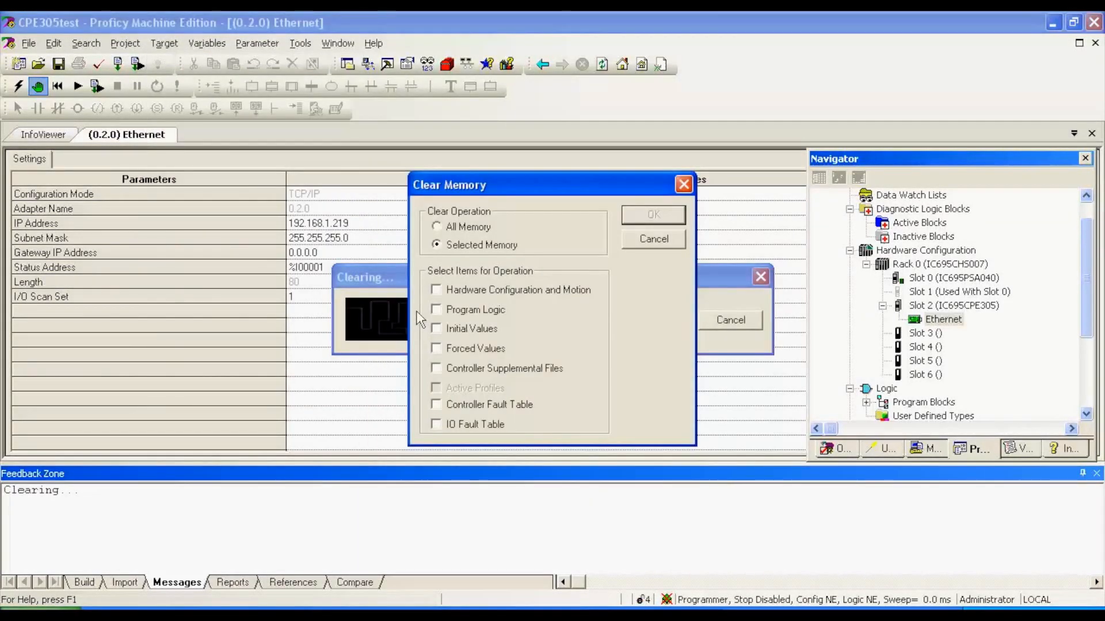
{"action": "left_click", "coordinate": [438, 406]}
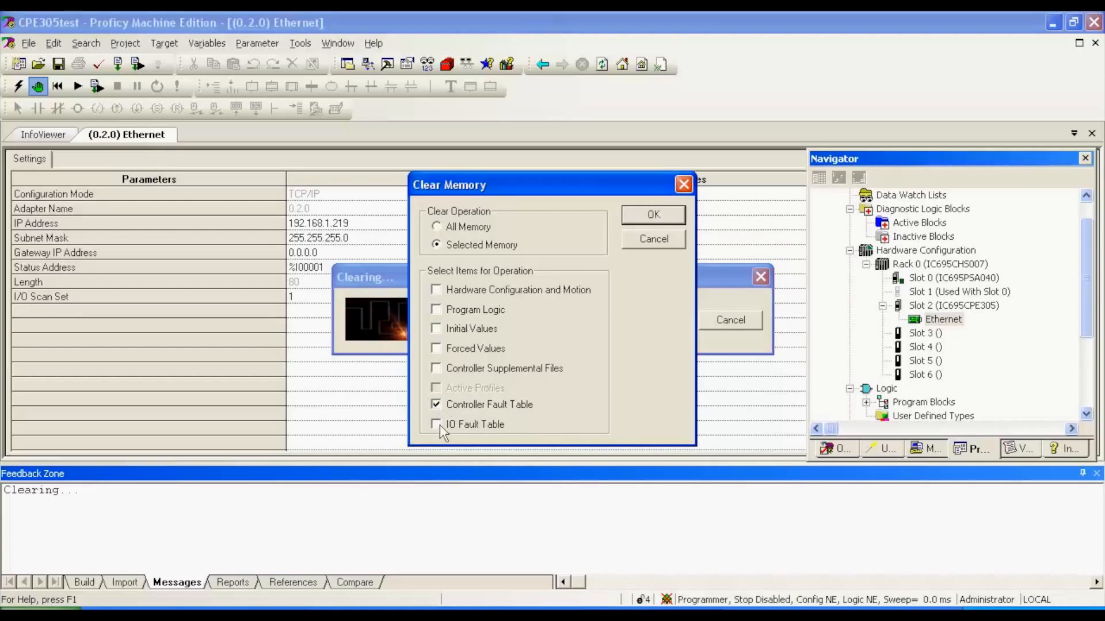
{"action": "left_click", "coordinate": [436, 424]}
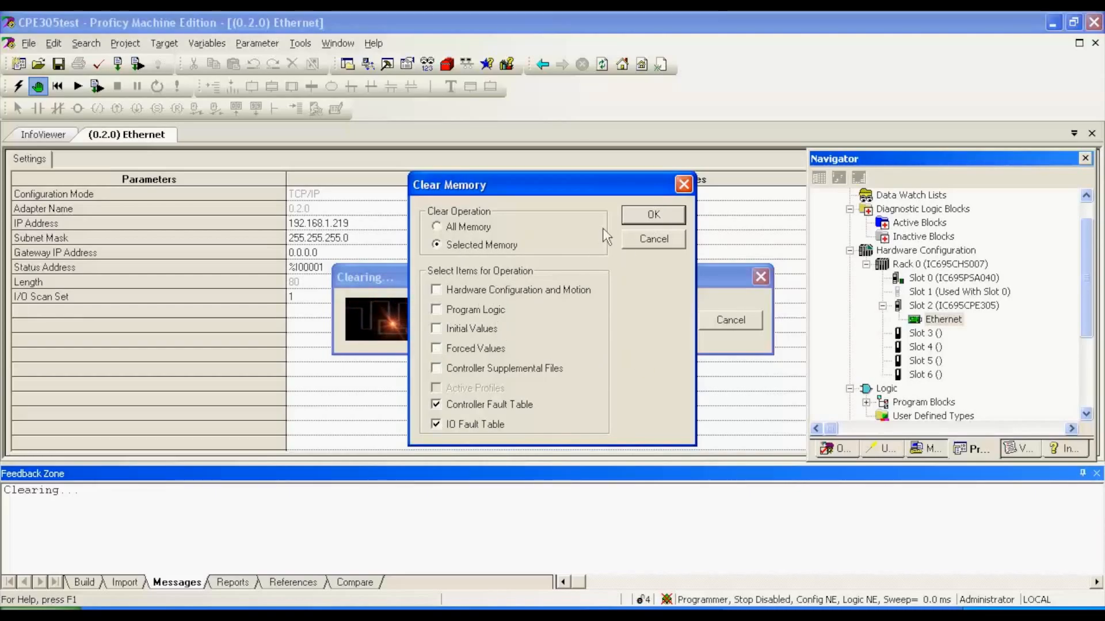
{"action": "left_click", "coordinate": [652, 220]}
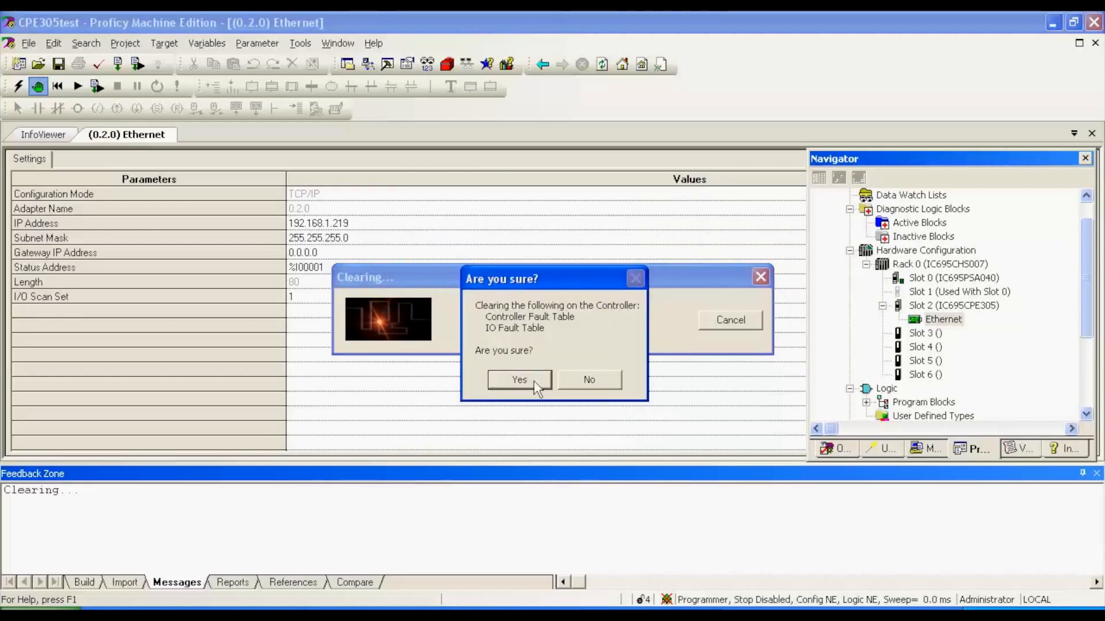
{"action": "left_click", "coordinate": [518, 380]}
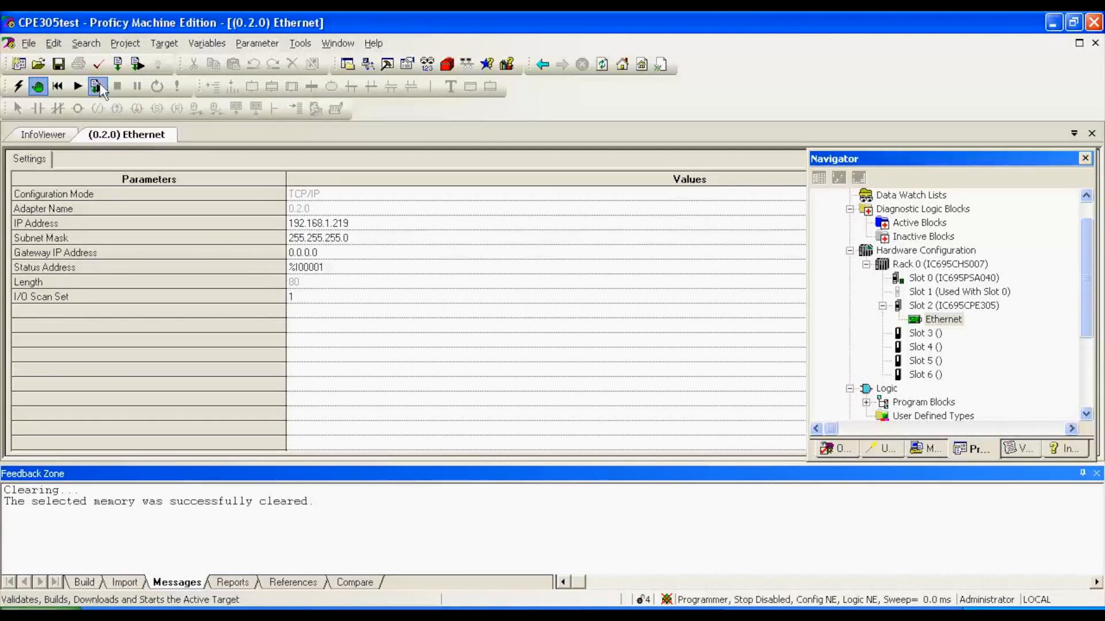
- Start the Download and Start sequence to validate and build Target1
{"action": "left_click", "coordinate": [100, 81]}
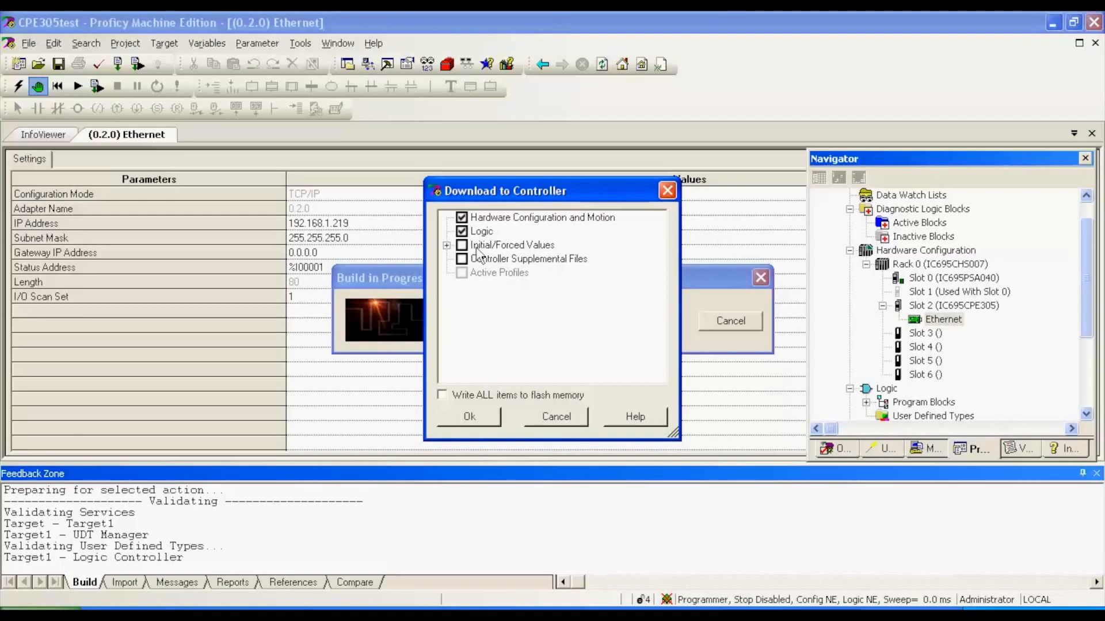
- Download hardware configuration and logic to the controller, ending with 0 errors and 0 warnings
{"action": "left_click", "coordinate": [469, 416]}
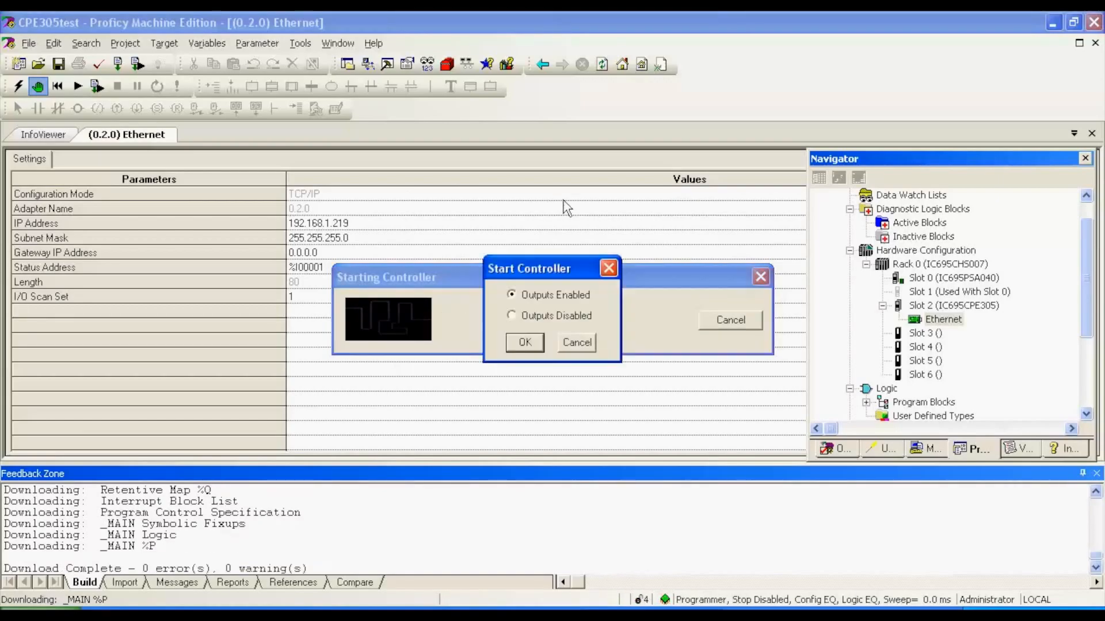
- Start the controller with Outputs Enabled so it reports Run Enabled
{"action": "left_click", "coordinate": [524, 345]}
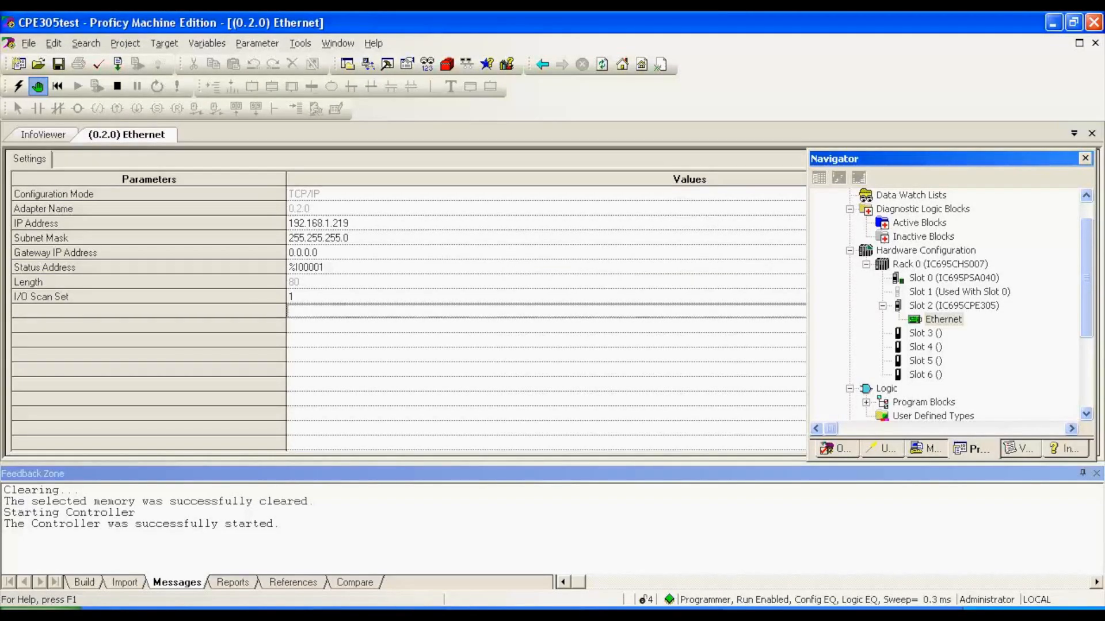
- In Command Prompt, rerun ping 192.168.1.219 twice to check the Ethernet port
{"action": "key", "text": "alt+Tab"}
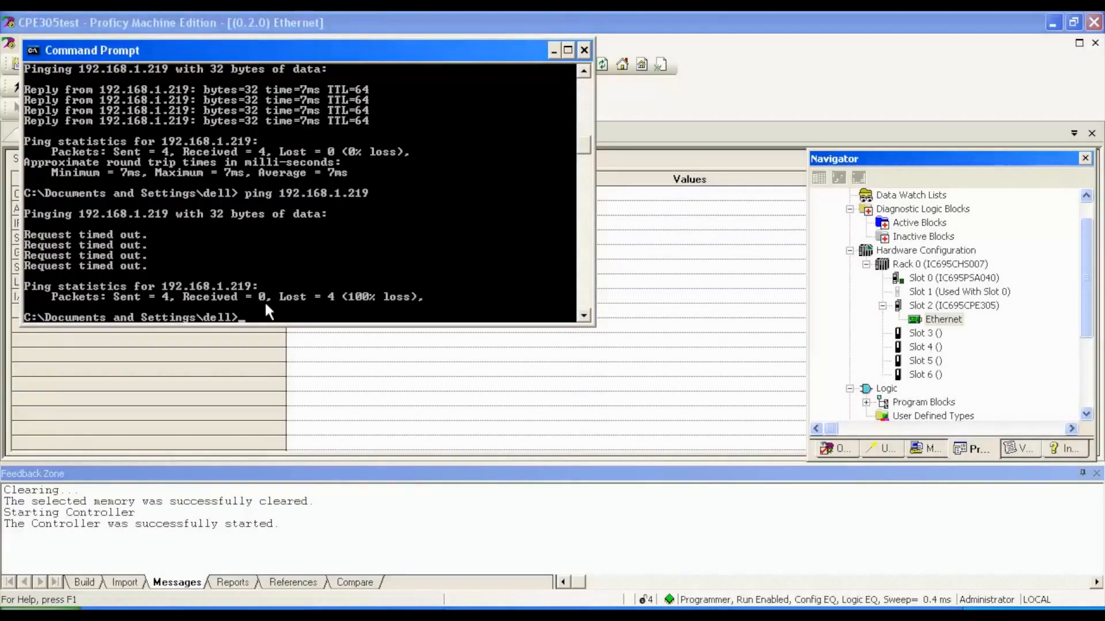
{"action": "key", "text": "Up"}
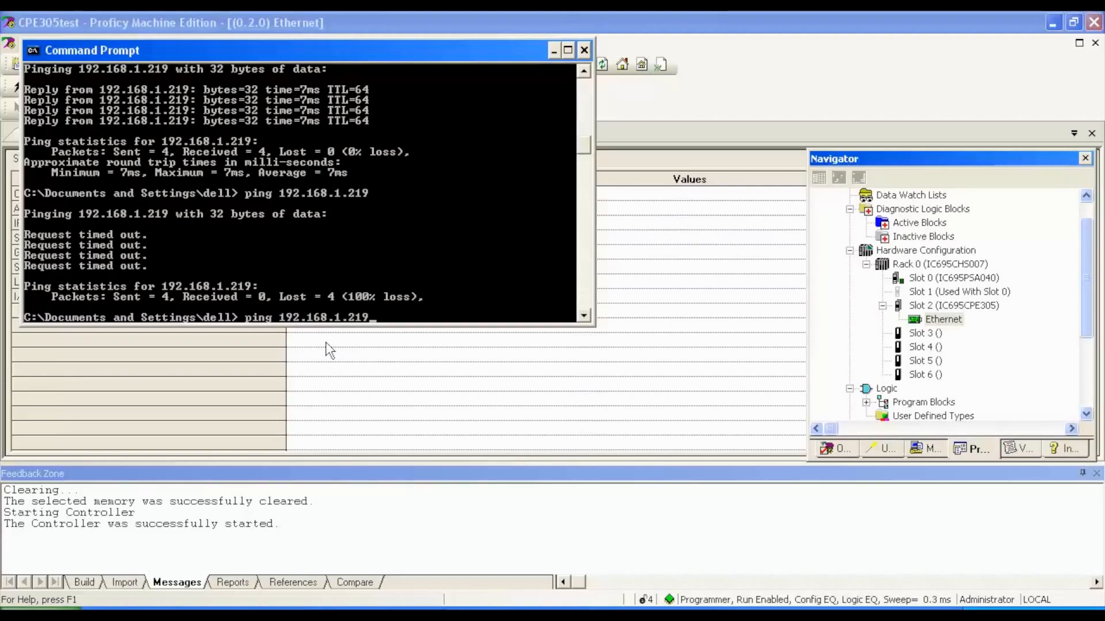
{"action": "key", "text": "Return"}
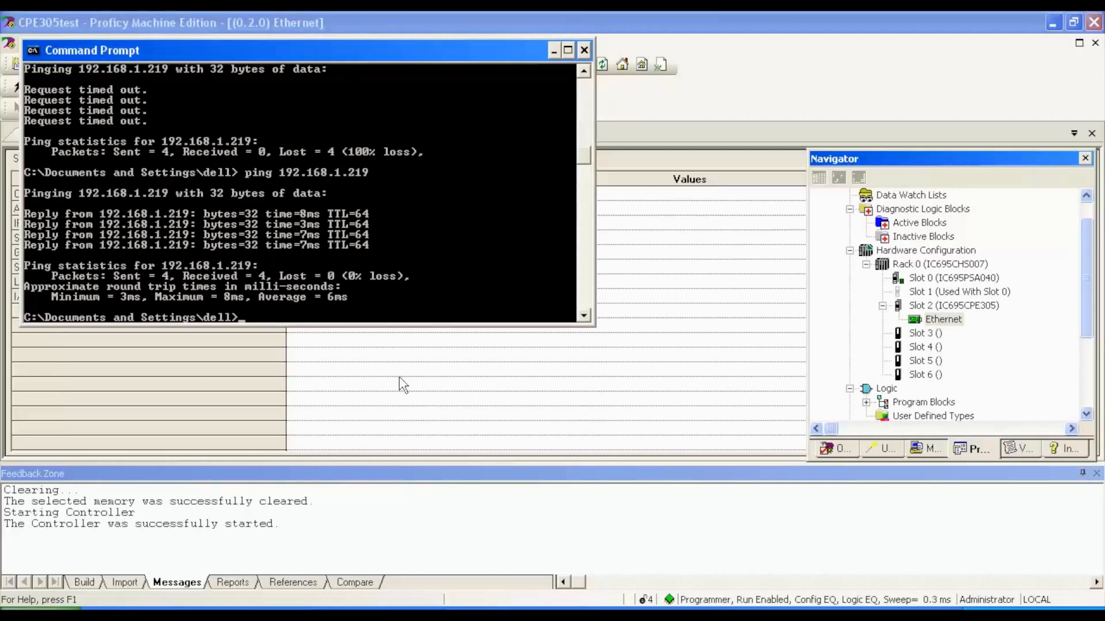
{"action": "key", "text": "Up"}
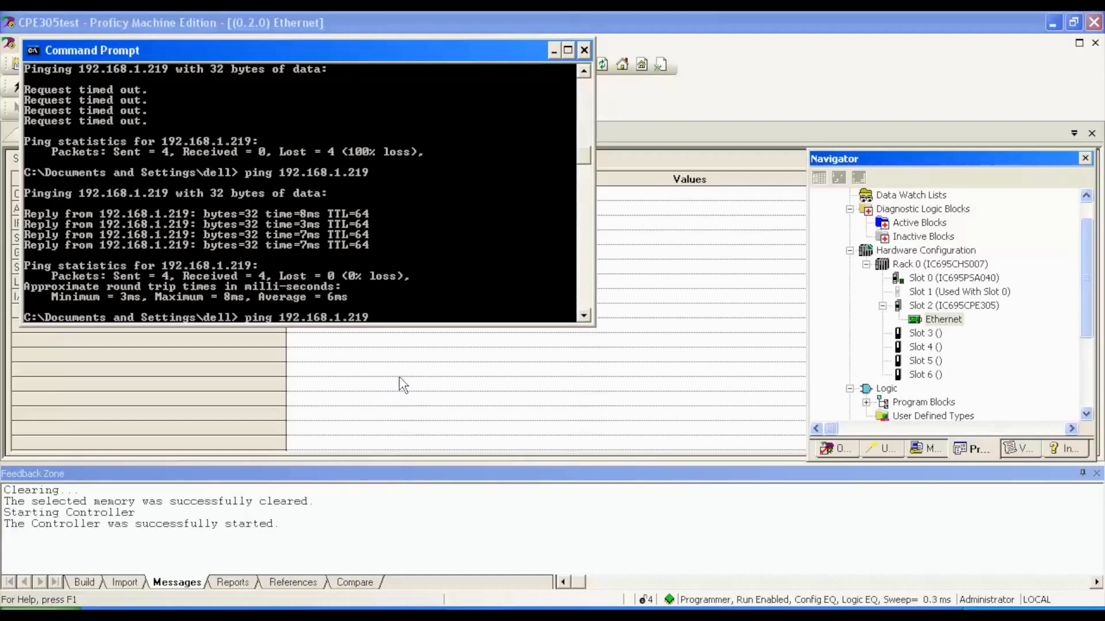
{"action": "key", "text": "Return"}
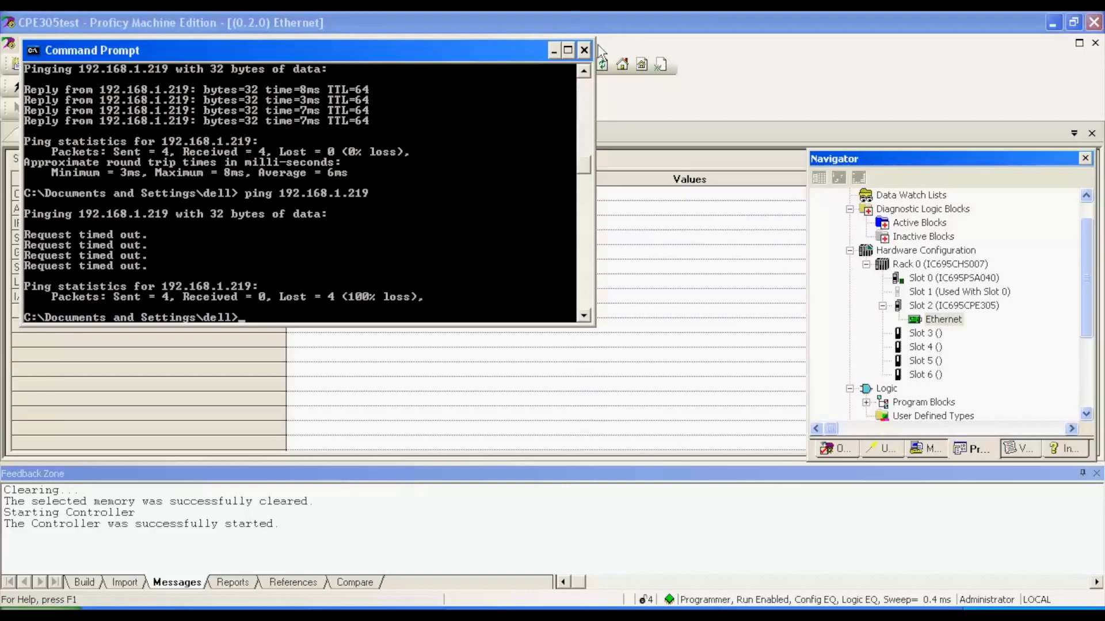
- Return to the project and show the controller fault table listing a LAN transceiver fault at 0.2
{"action": "left_click", "coordinate": [553, 50]}
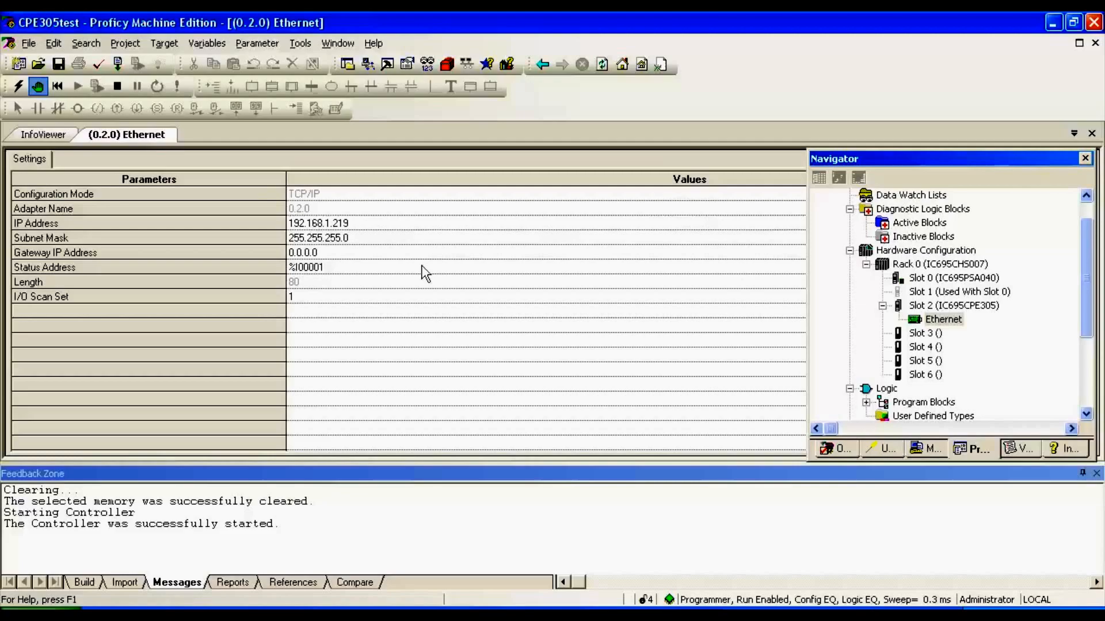
{"action": "left_click", "coordinate": [167, 46]}
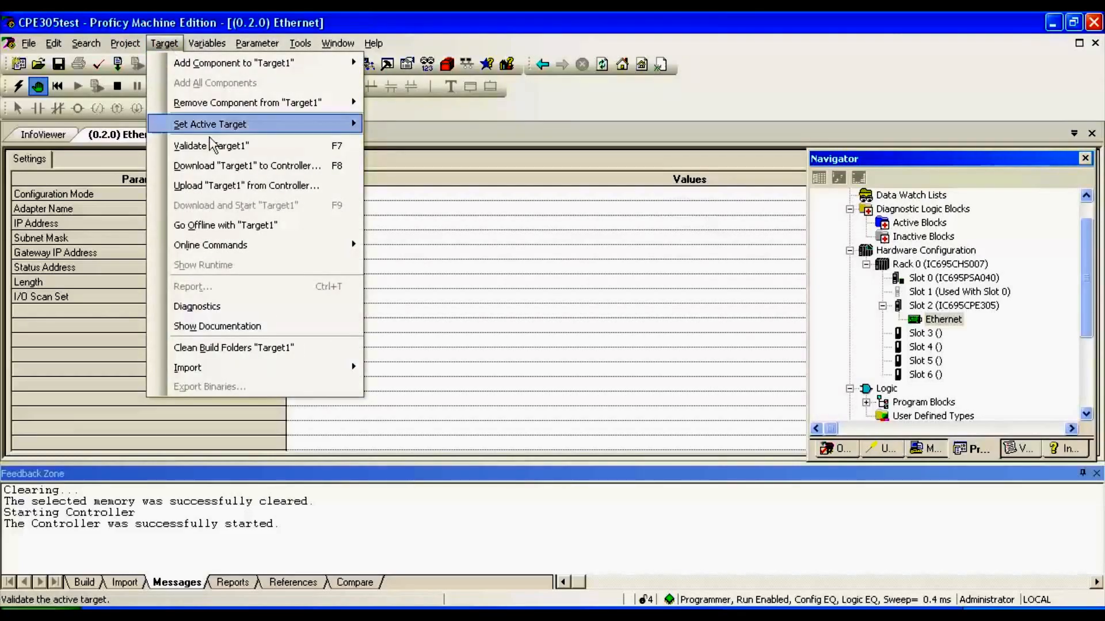
{"action": "left_click", "coordinate": [210, 306]}
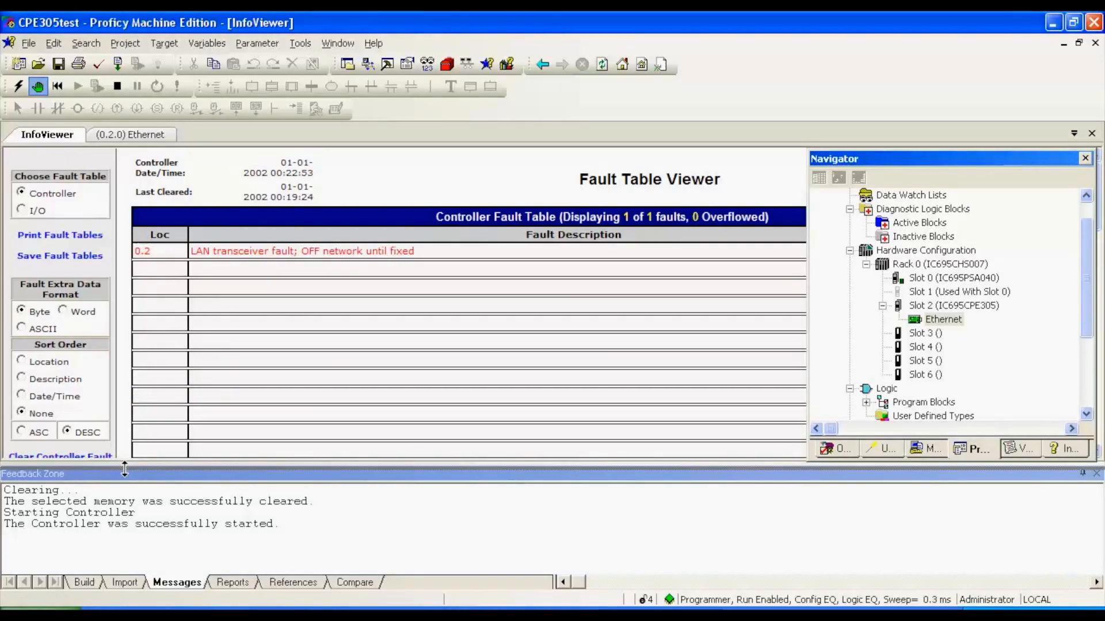
- Clear the controller fault table so it shows 0 of 0 faults
{"action": "left_click_drag", "start_coordinate": [119, 464], "coordinate": [120, 469]}
{"action": "left_click", "coordinate": [87, 460]}
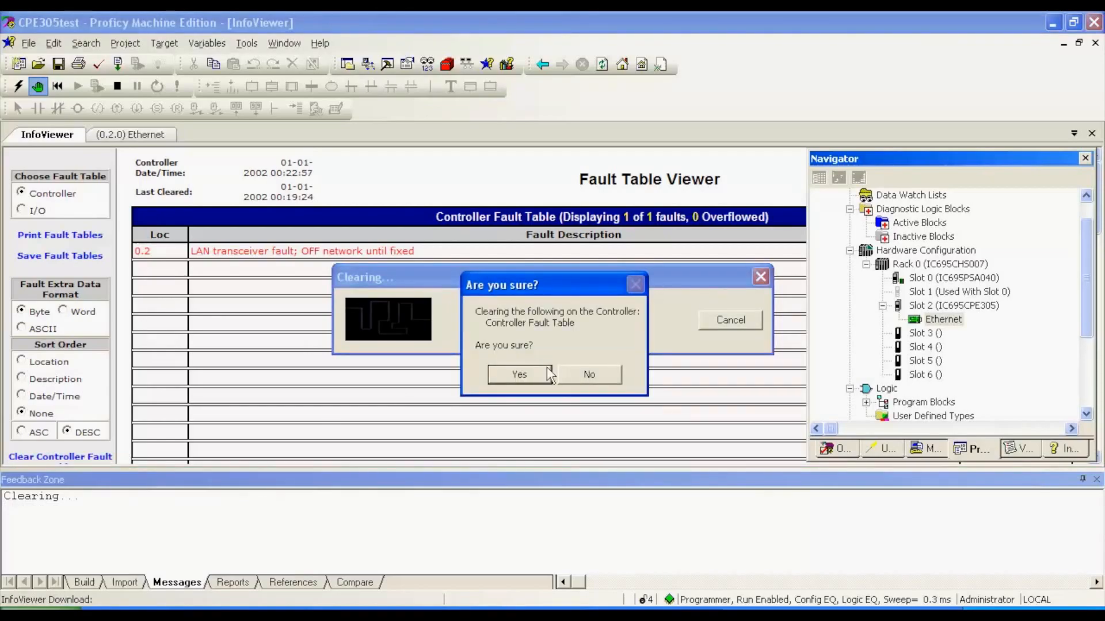
{"action": "left_click", "coordinate": [548, 374]}
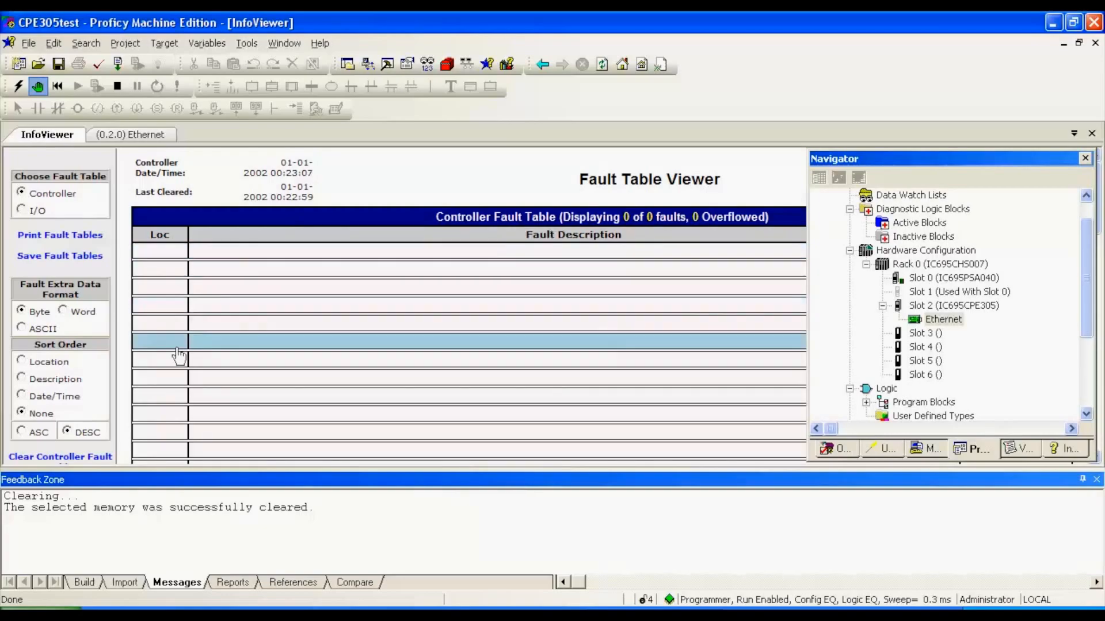
{"action": "left_click", "coordinate": [397, 275]}
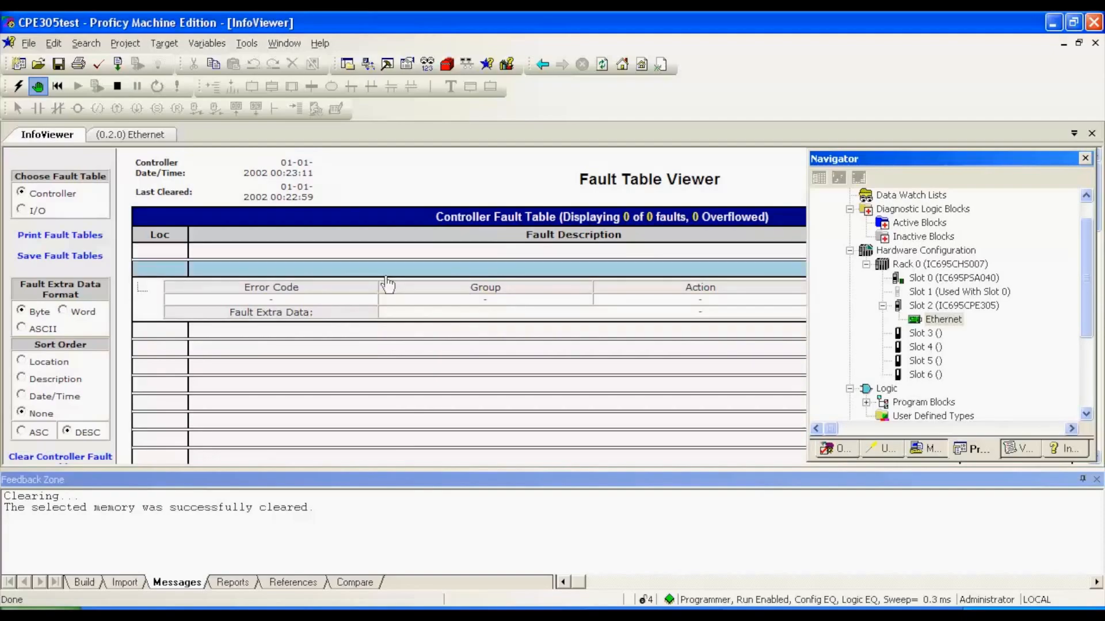
{"action": "left_click", "coordinate": [387, 280]}
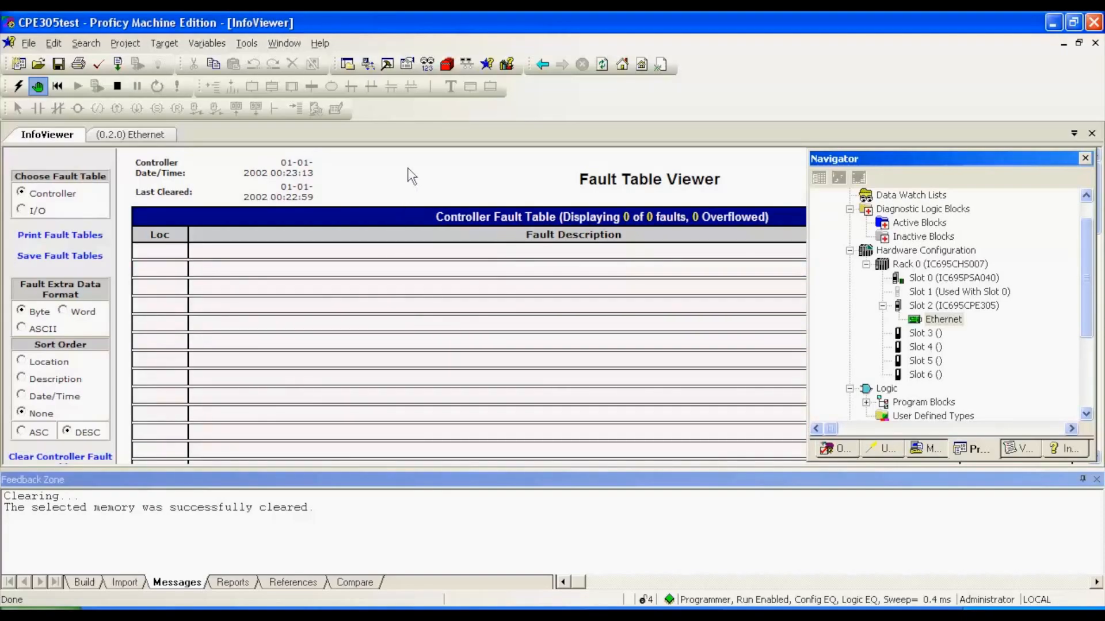